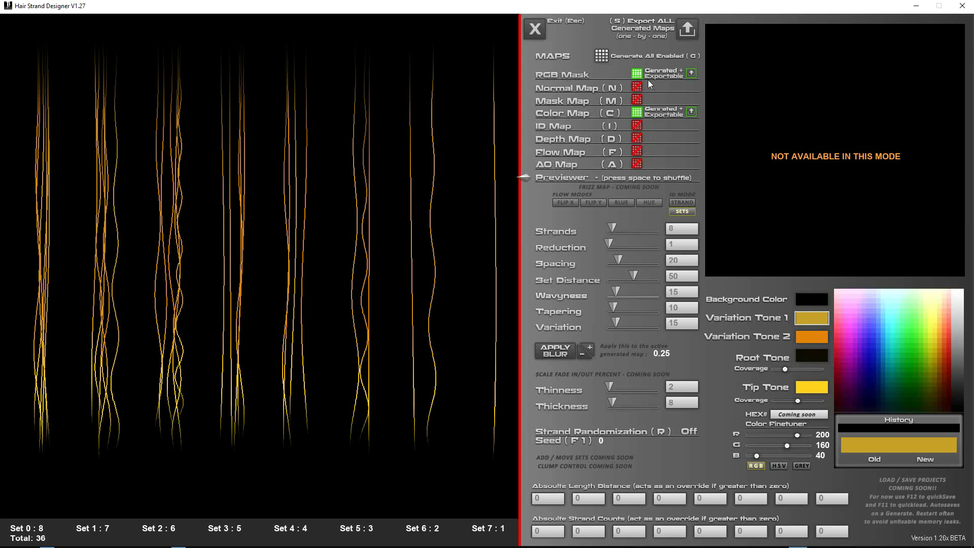
click(567, 108)
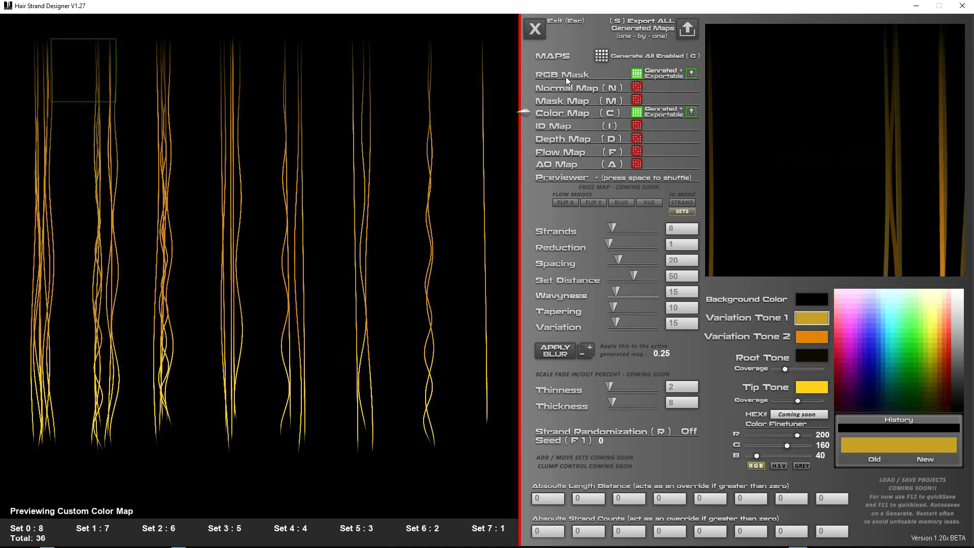
click(565, 77)
click(564, 110)
click(563, 75)
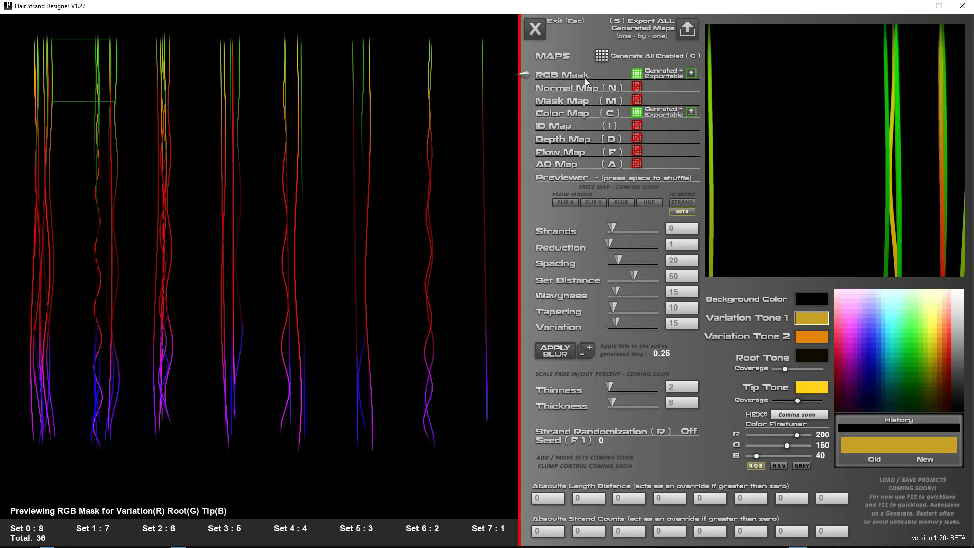
click(584, 113)
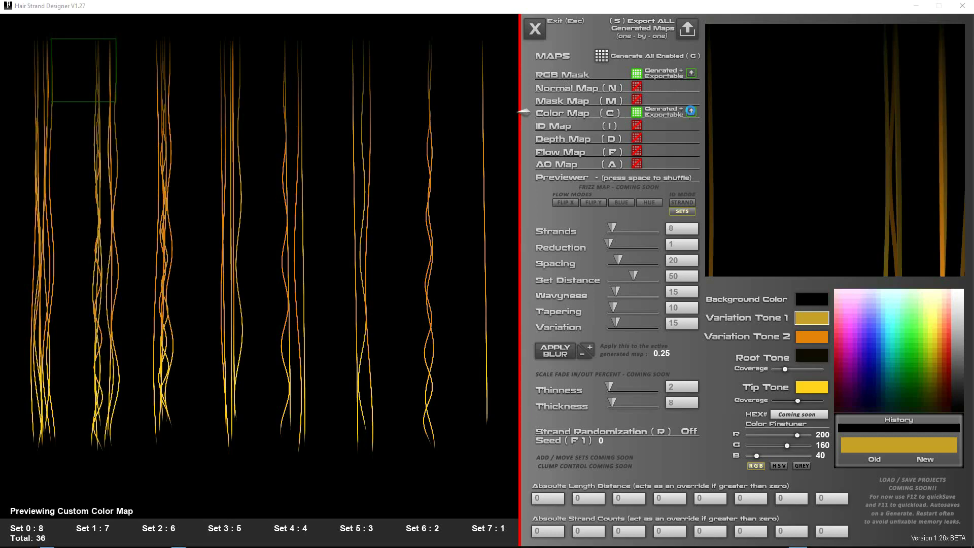
Begin exporting the Color Map, with the Save As file name set to COLOR_.
click(692, 112)
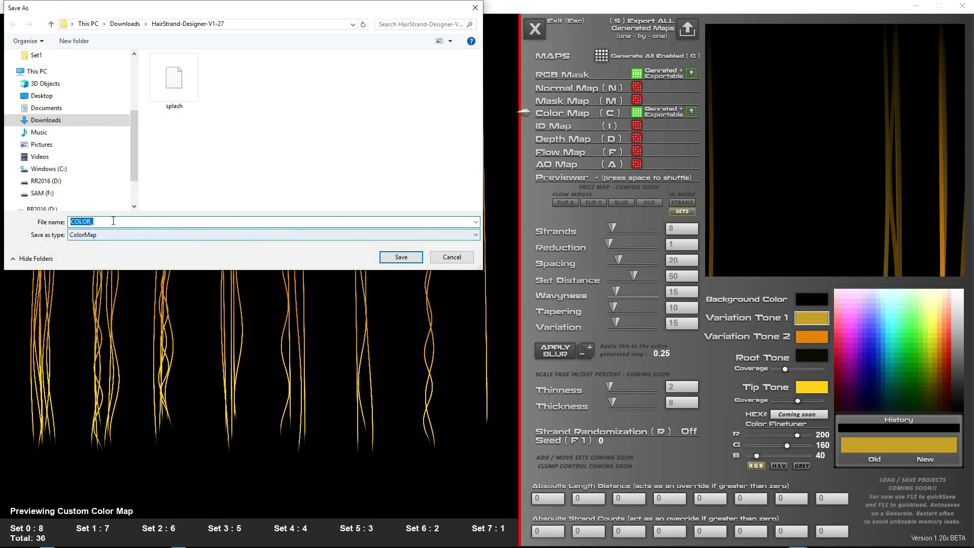
click(112, 222)
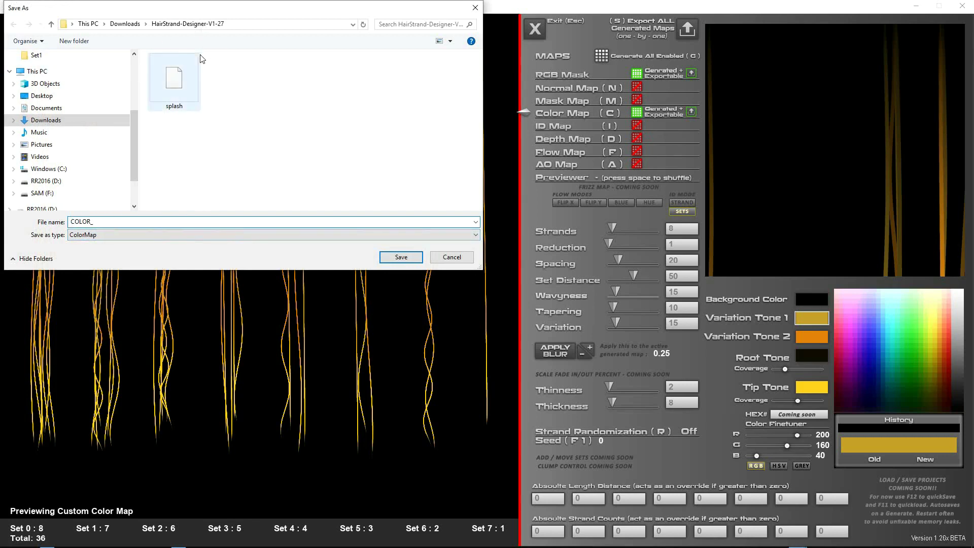
scroll(135, 101, up, 4)
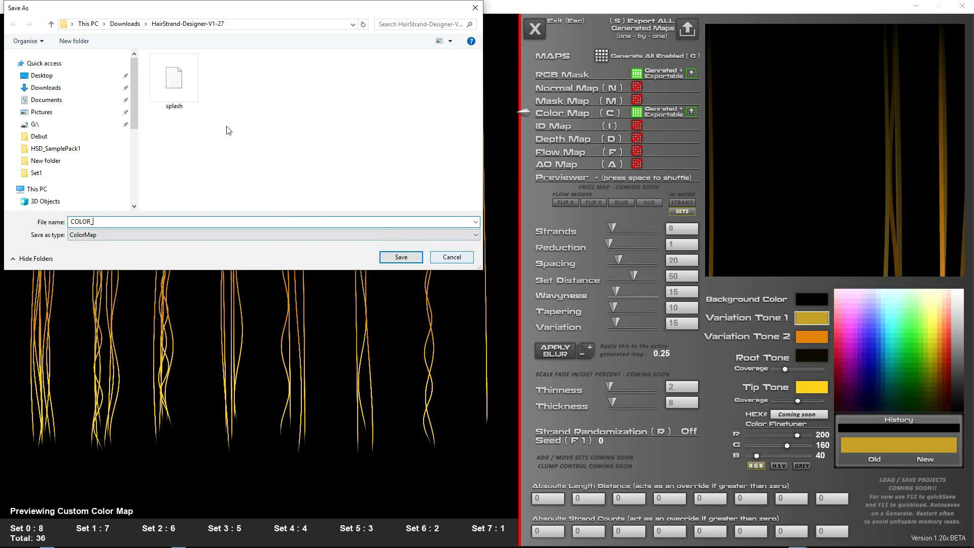
Navigate the save dialog via %appdata% to AppData\Local, showing the HairStrand_Designer version folders.
click(253, 25)
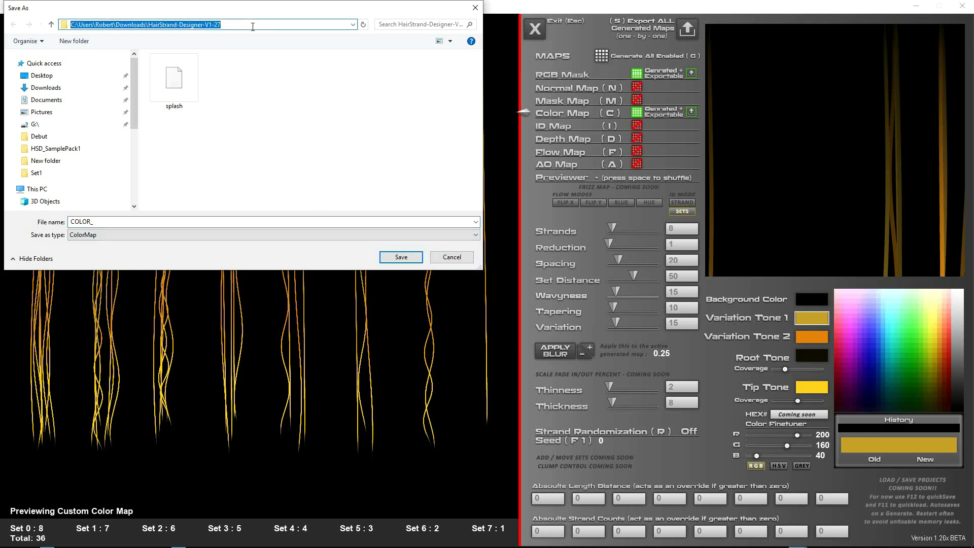
text(%appdata%)
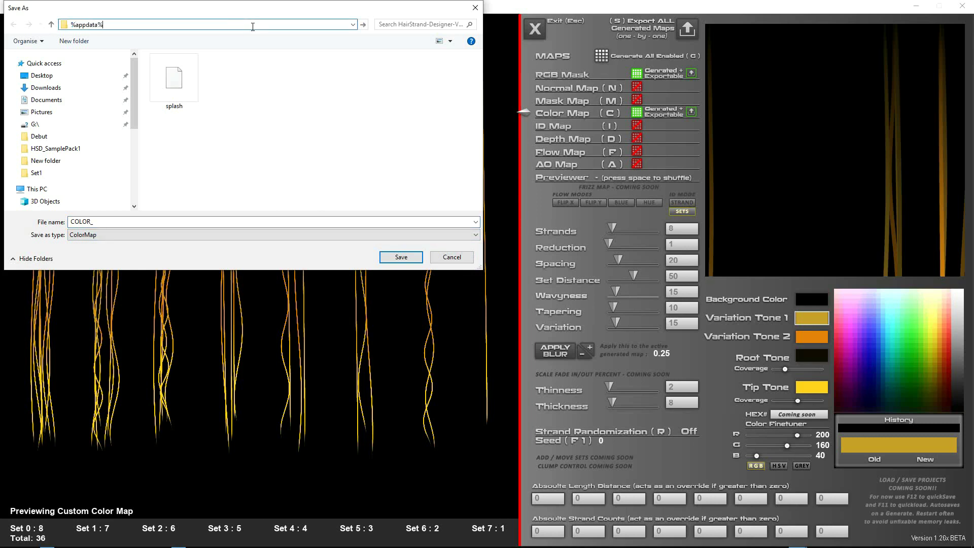
key(Return)
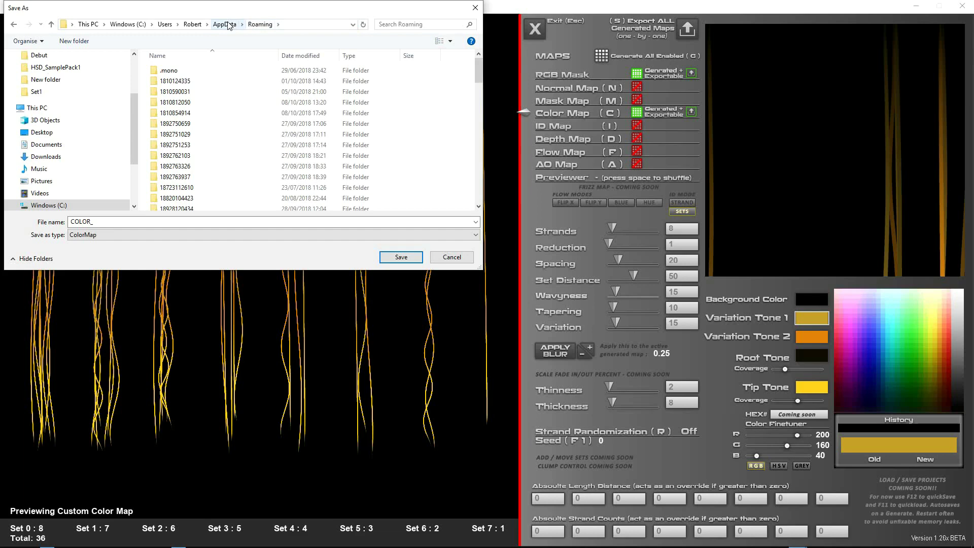
click(223, 24)
double_click(172, 72)
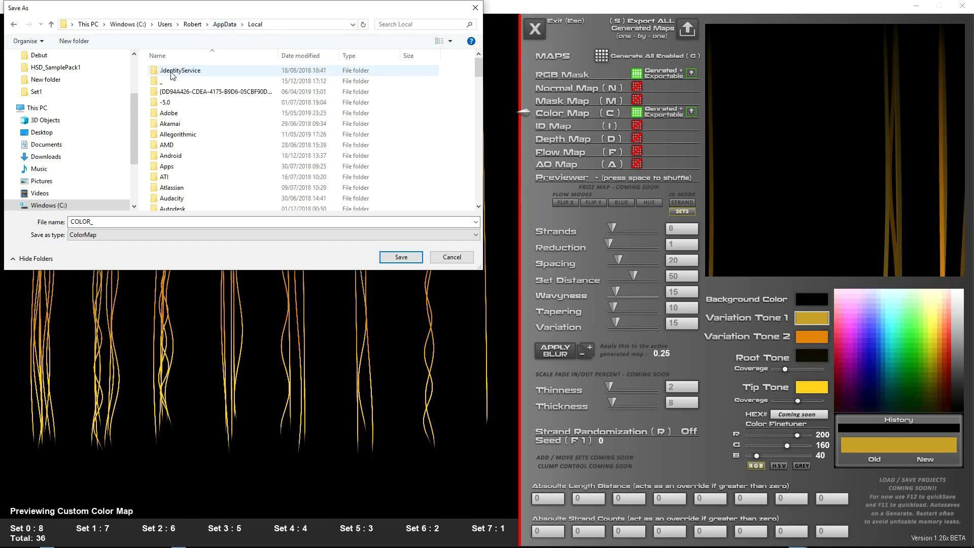
scroll(209, 165, down, 10)
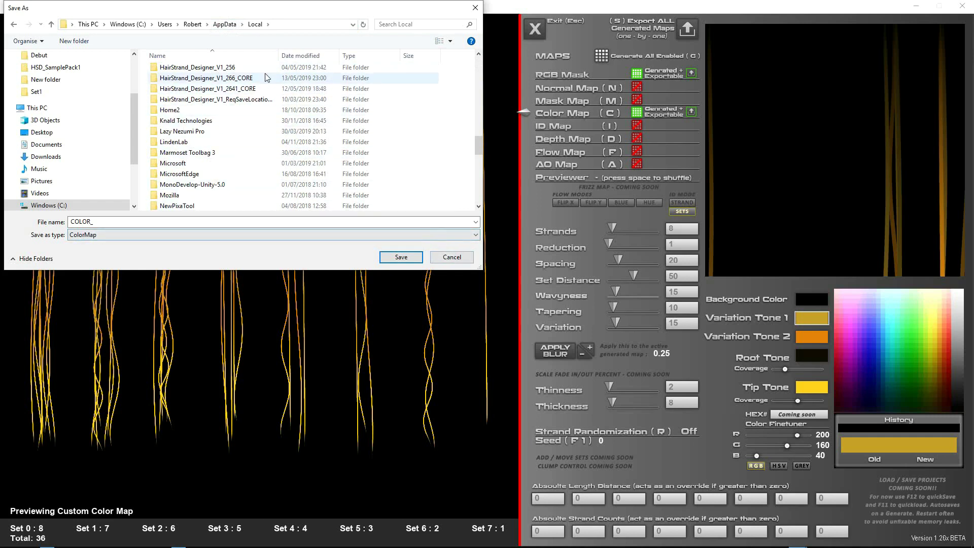
Cancel the Color Map save and raise Strands from 8 to 44, giving 324 total.
click(452, 257)
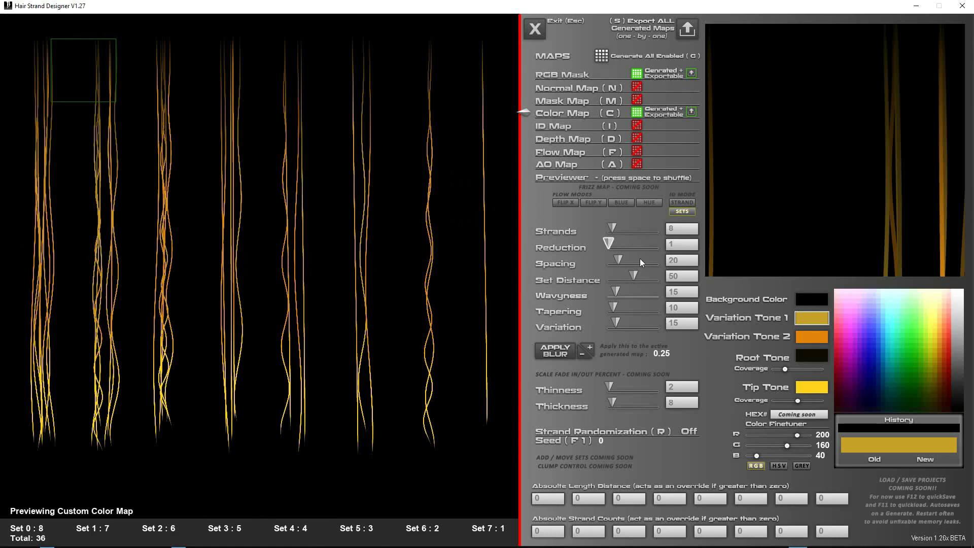
drag(613, 227, 630, 227)
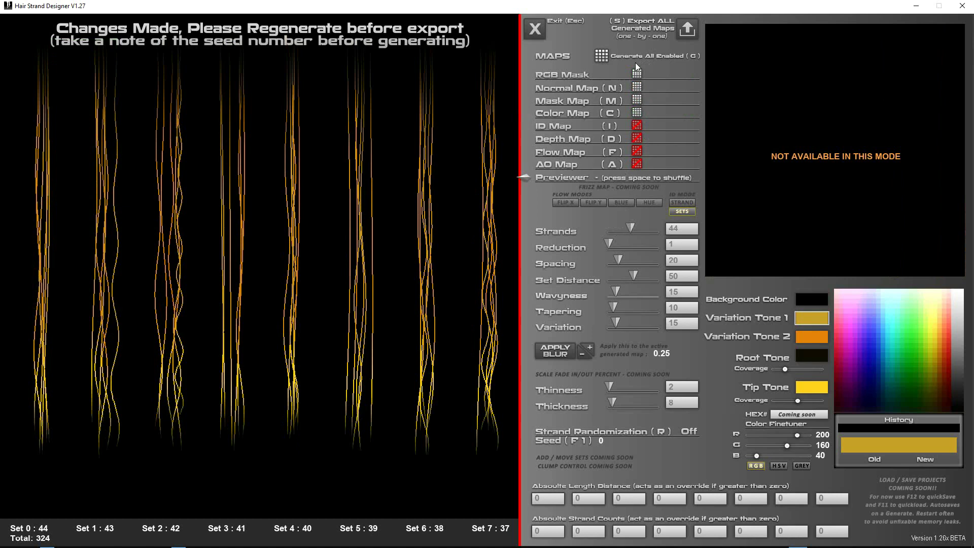
Regenerate all enabled maps for 44-strand sets and start Export ALL, beginning with RGBMask_.
click(604, 54)
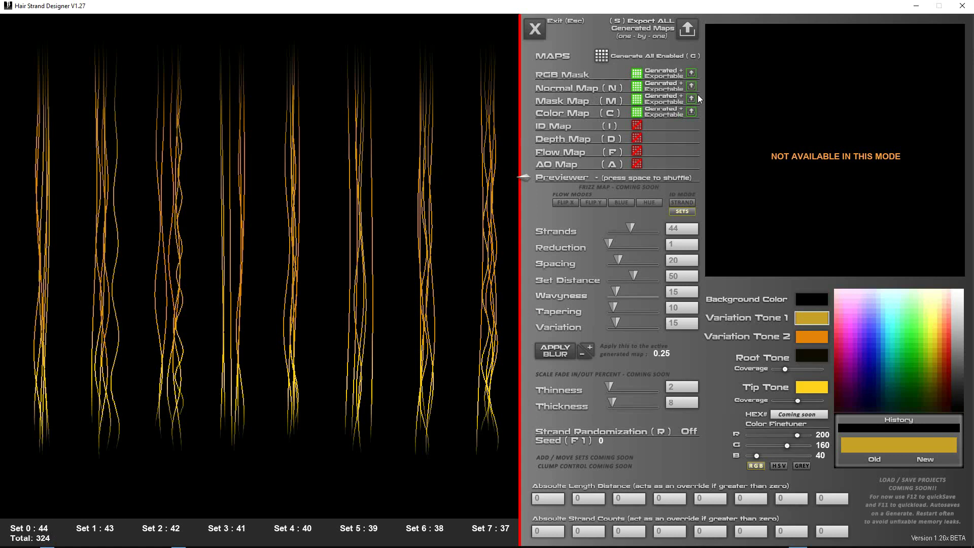
click(689, 31)
click(686, 32)
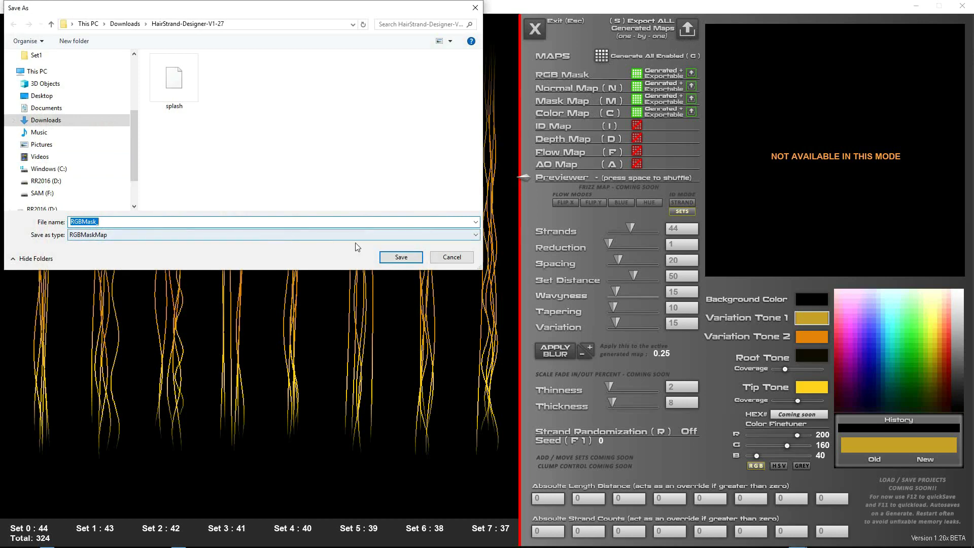
click(452, 257)
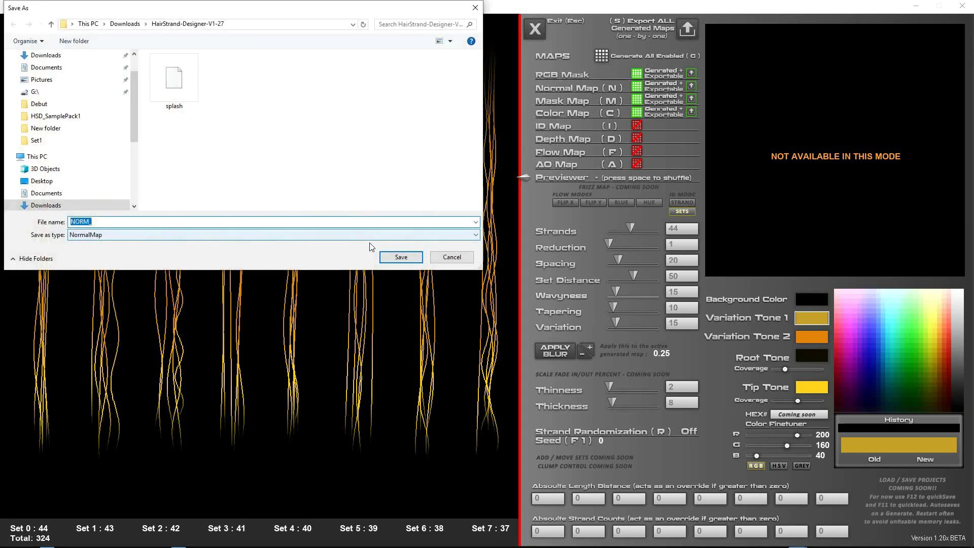
click(445, 257)
click(452, 257)
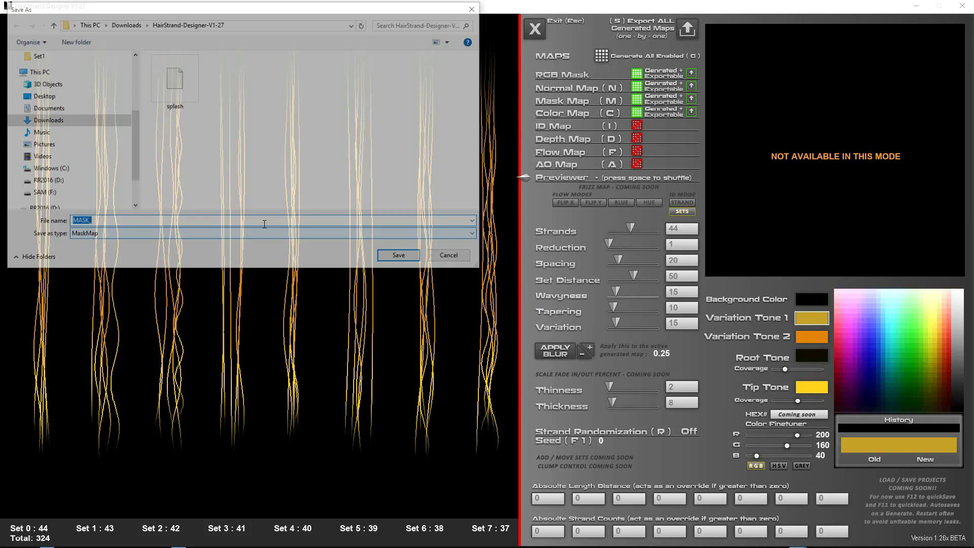
click(452, 257)
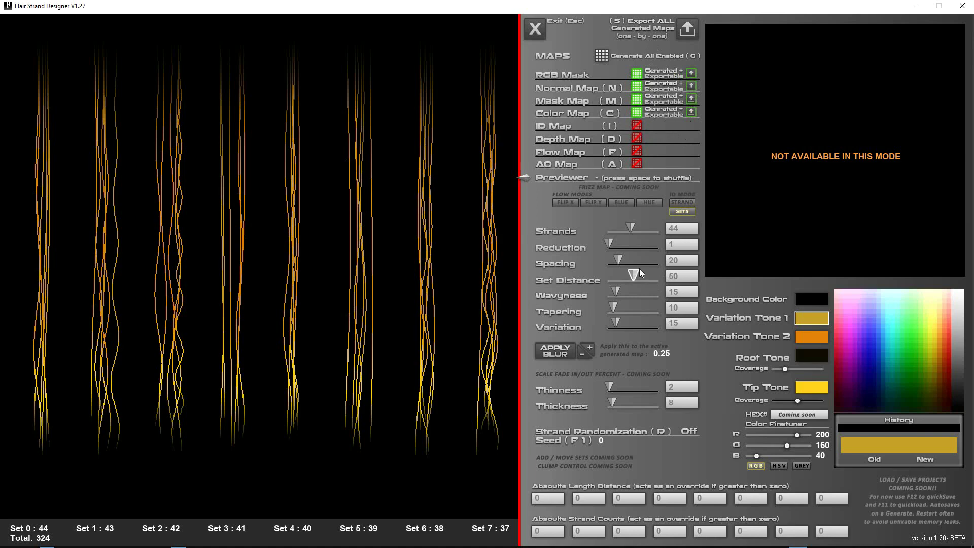
Increase strand Spacing from 20 to 45 and preview the resulting RGB Mask.
drag(620, 262, 632, 261)
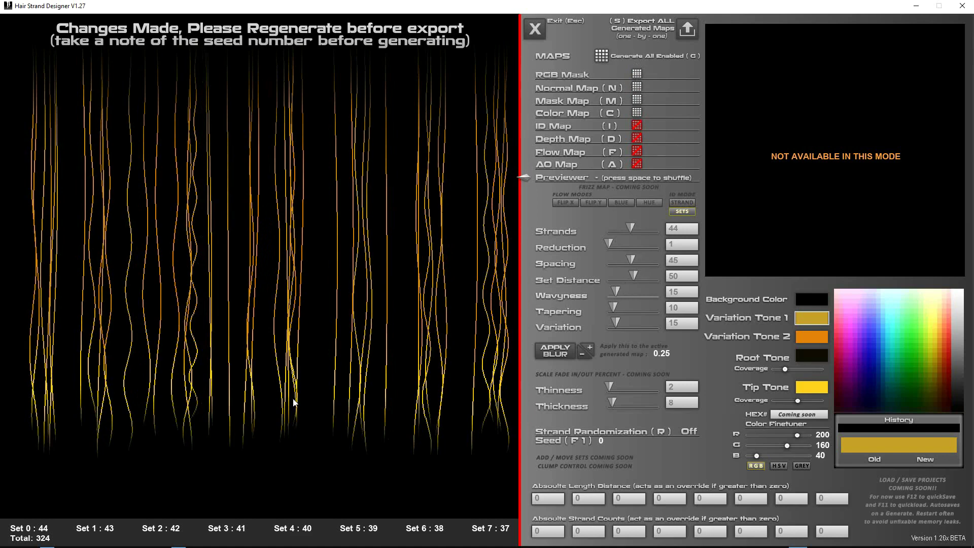
click(562, 77)
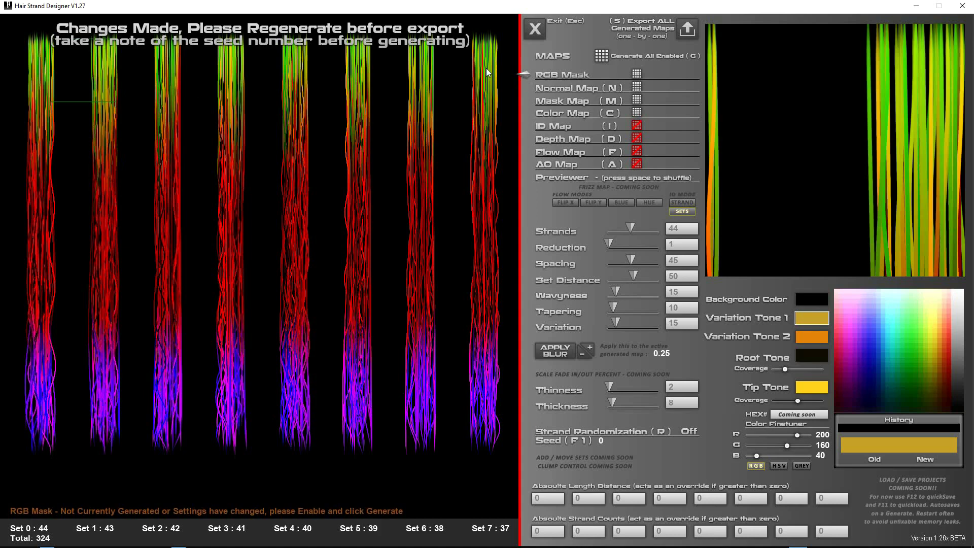
Preview the Normal, Mask and Color maps, then raise Wavyness from 15 to 35.
click(549, 85)
click(549, 102)
click(549, 116)
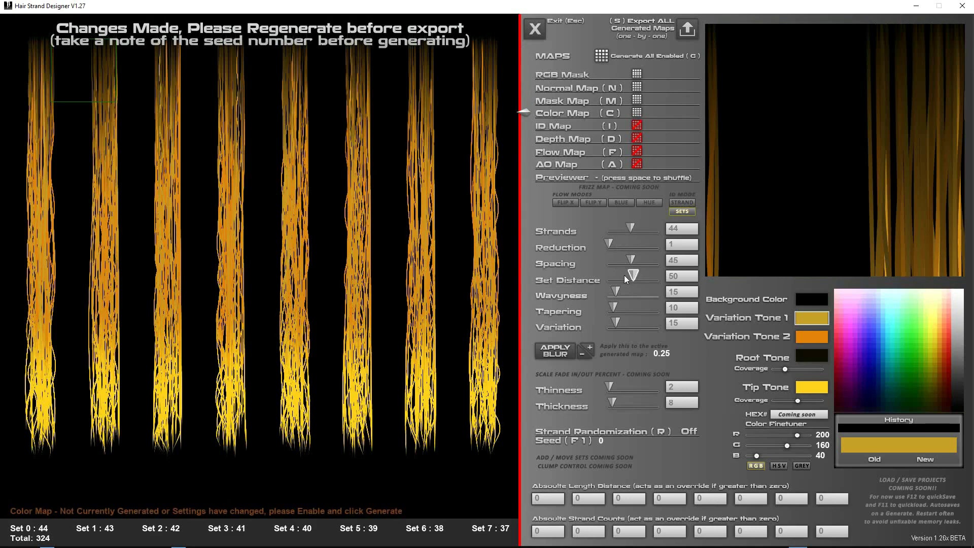
mouse_move(617, 288)
mouse_down()
mouse_move(631, 288)
mouse_move(629, 260)
mouse_move(609, 240)
mouse_up()
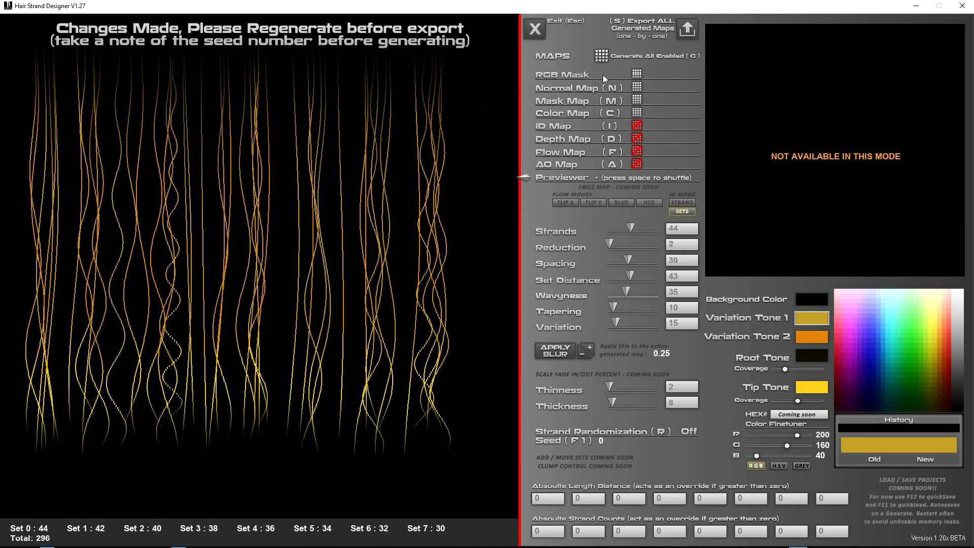
Regenerate all enabled maps for the wavier 296-strand layout.
click(607, 56)
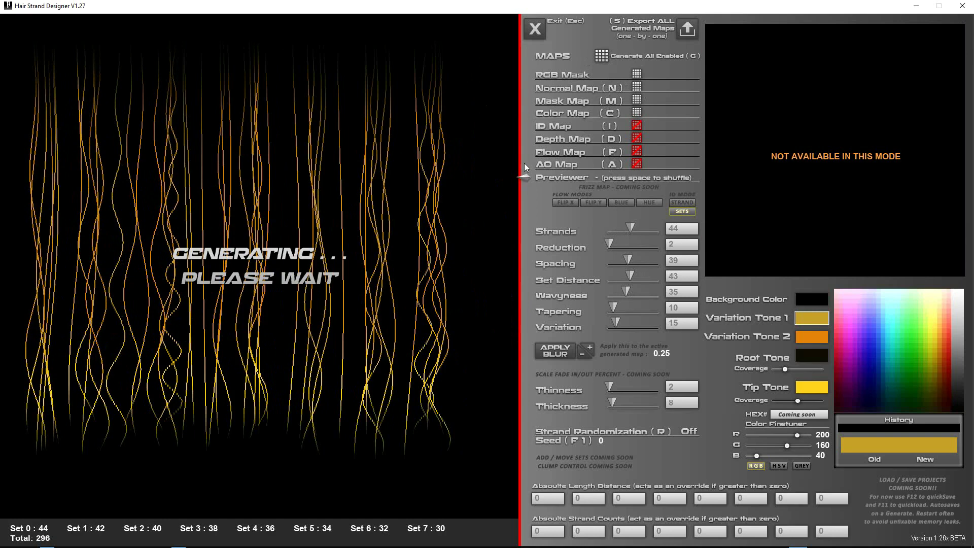